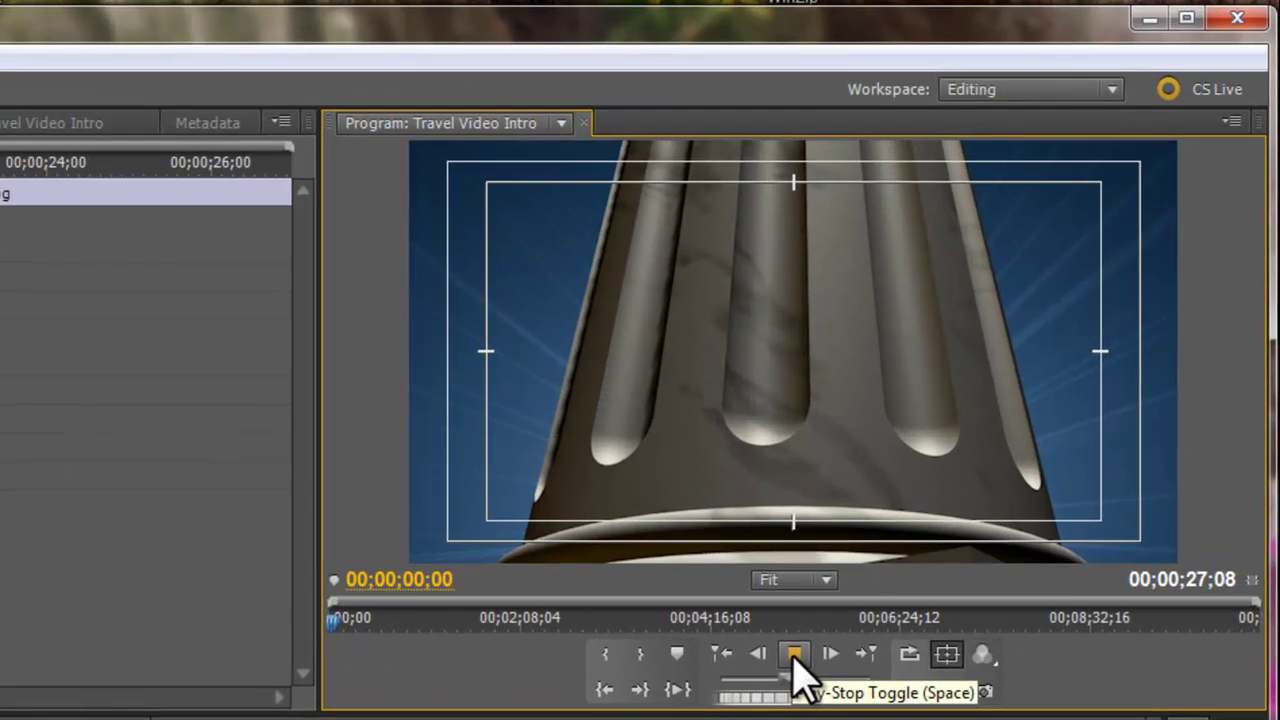
# Play the Travel Video Intro in the Program monitor and stop on the London photo at 00;00;26;24.
pyautogui.click(997, 379)
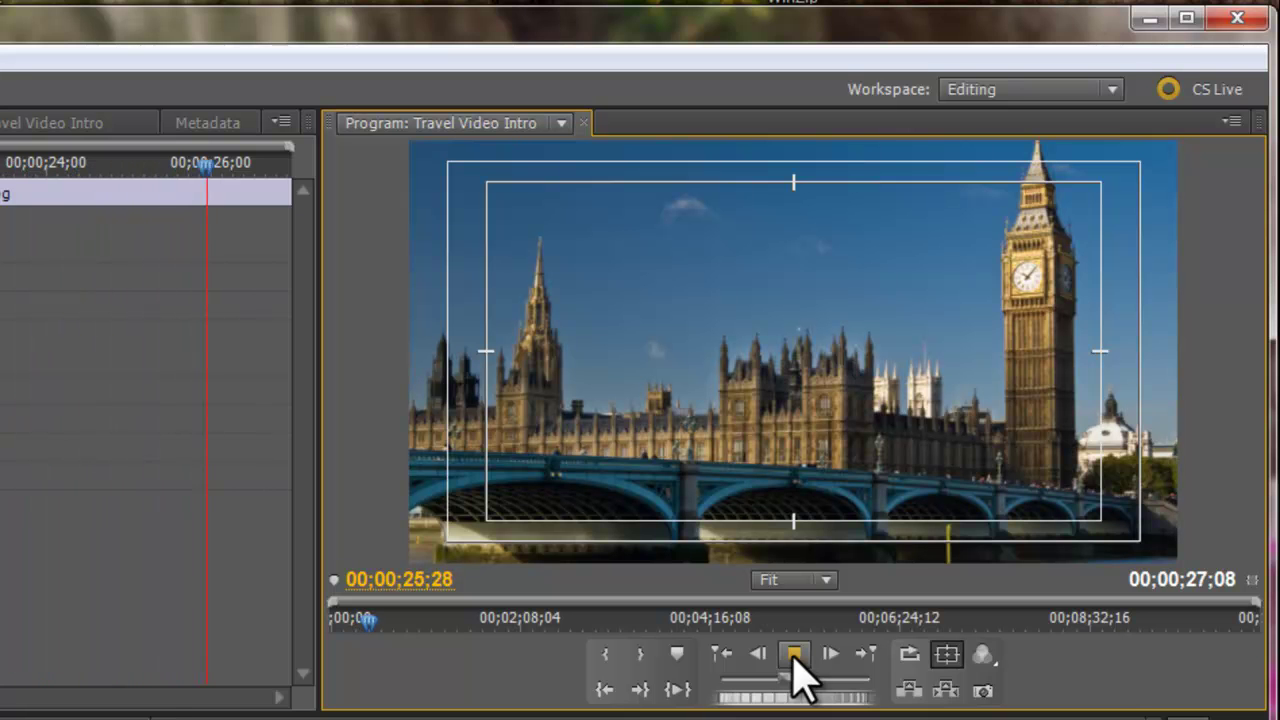
pyautogui.click(794, 656)
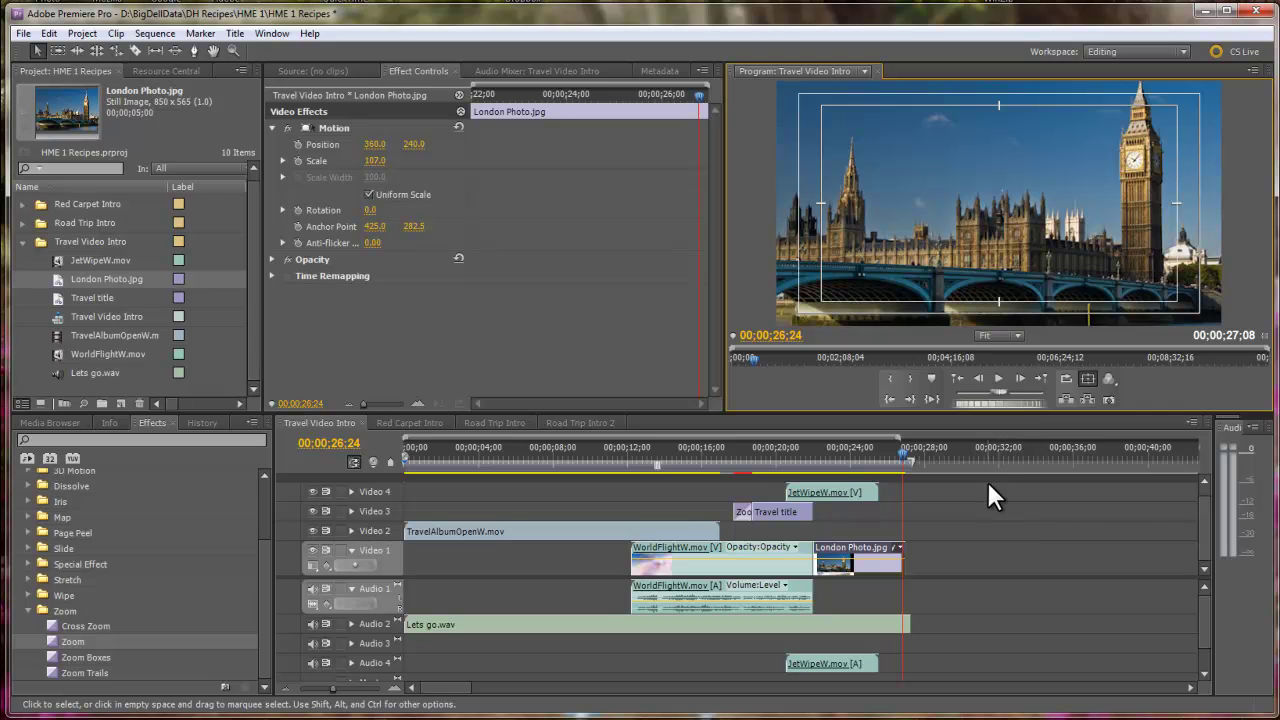
# Marquee-select and delete every clip in the timeline, then set the playhead near the sequence start.
pyautogui.moveTo(986, 479); pyautogui.dragTo(703, 703)
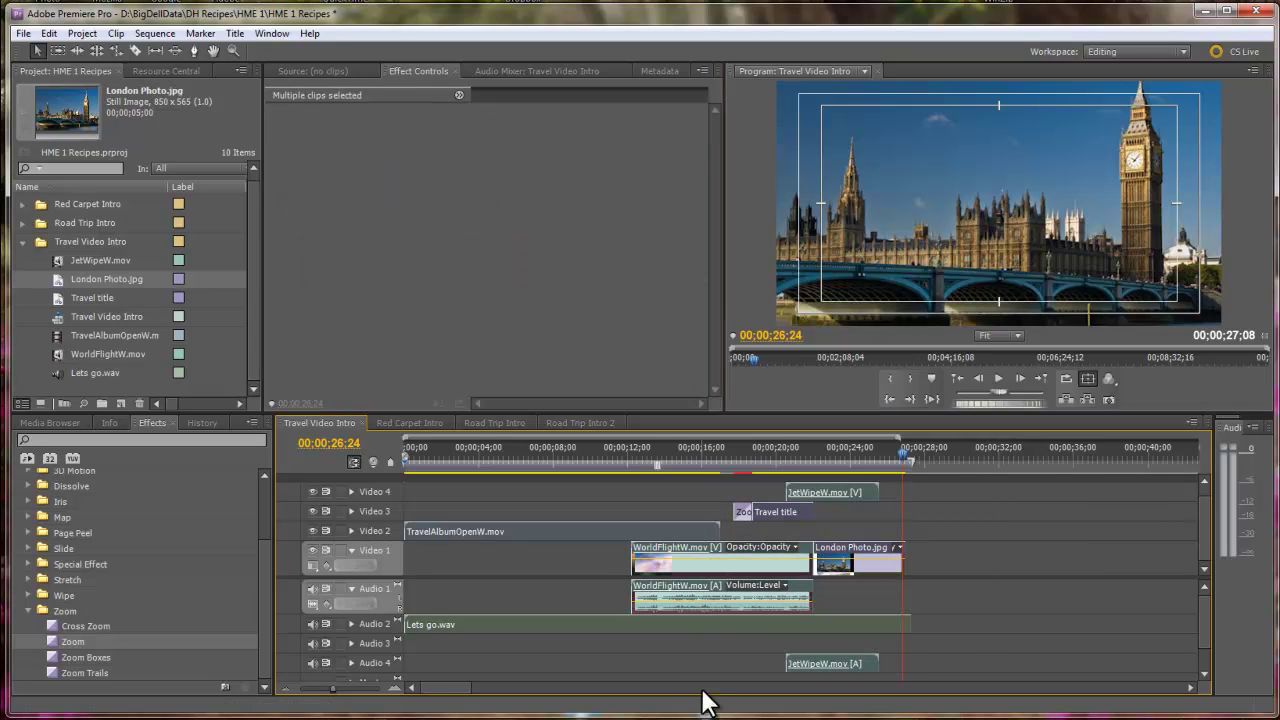
pyautogui.press('Delete')
pyautogui.click(462, 451)
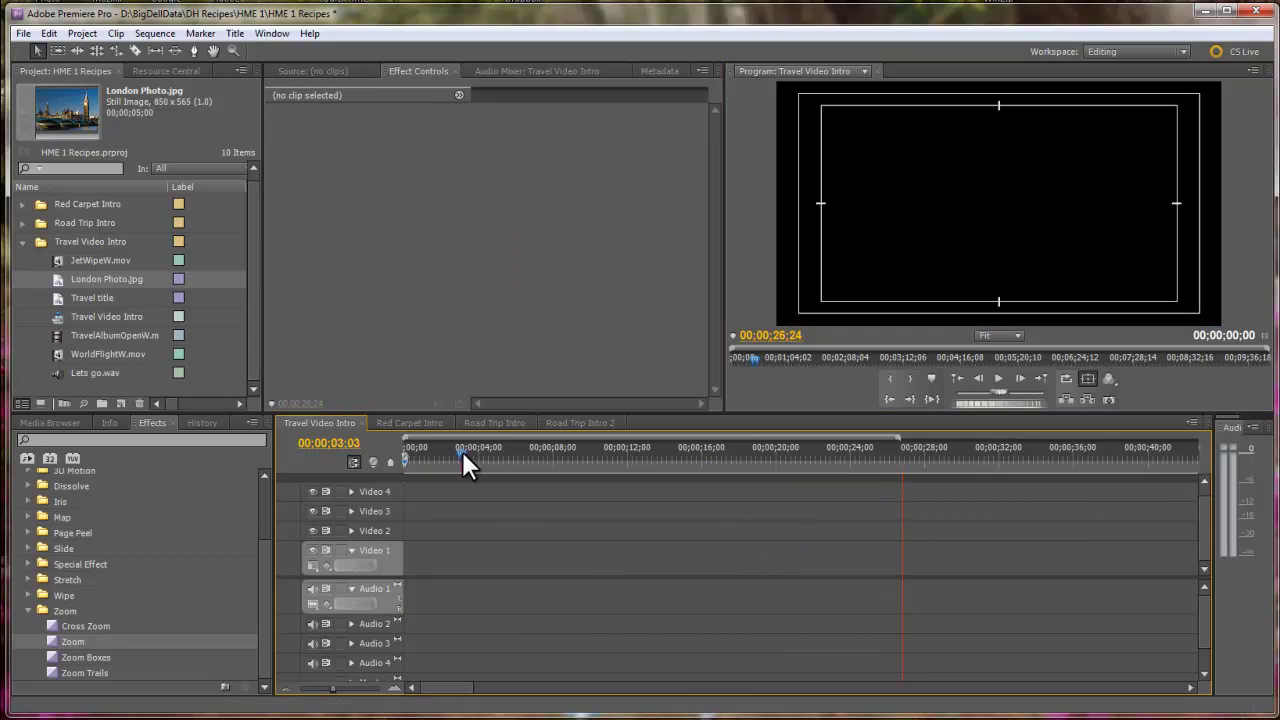
# Drag the playhead on the empty timeline back to 00;00;00;00.
pyautogui.moveTo(462, 451); pyautogui.dragTo(401, 457)
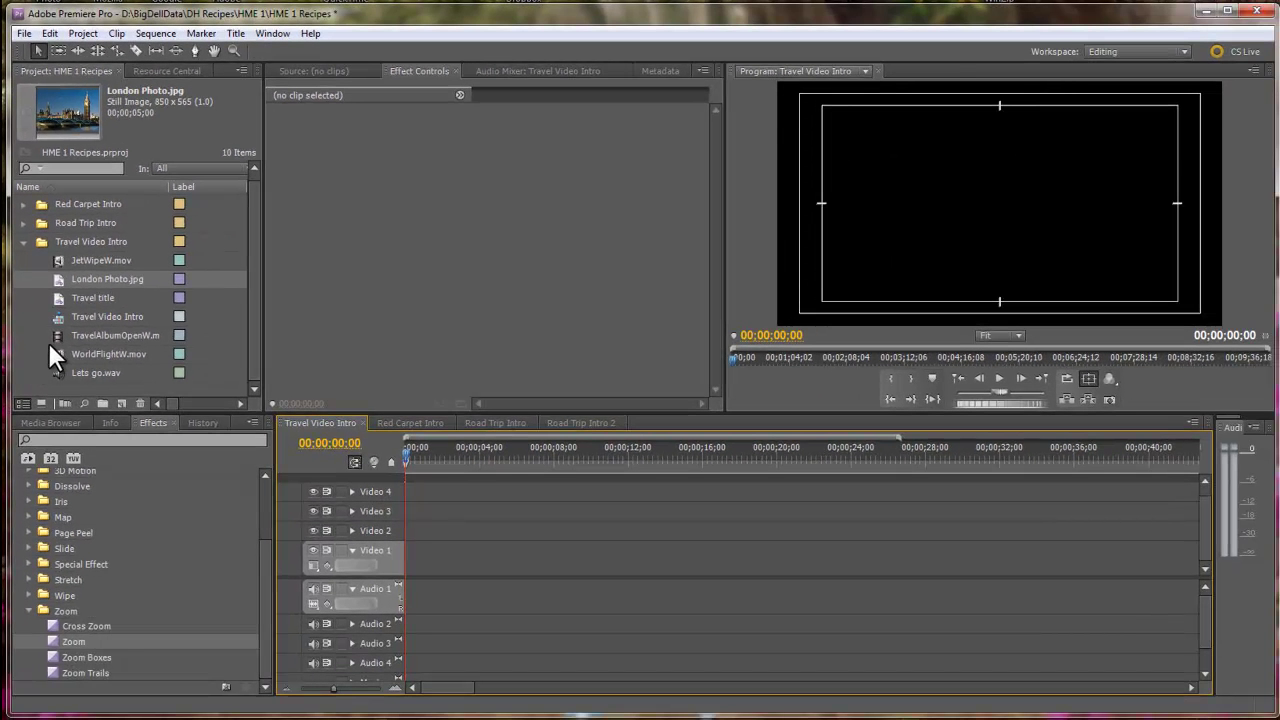
# Place TravelAlbumOpenW.mov on Video 2 at the start and move the playhead to 12;05.
pyautogui.click(59, 342)
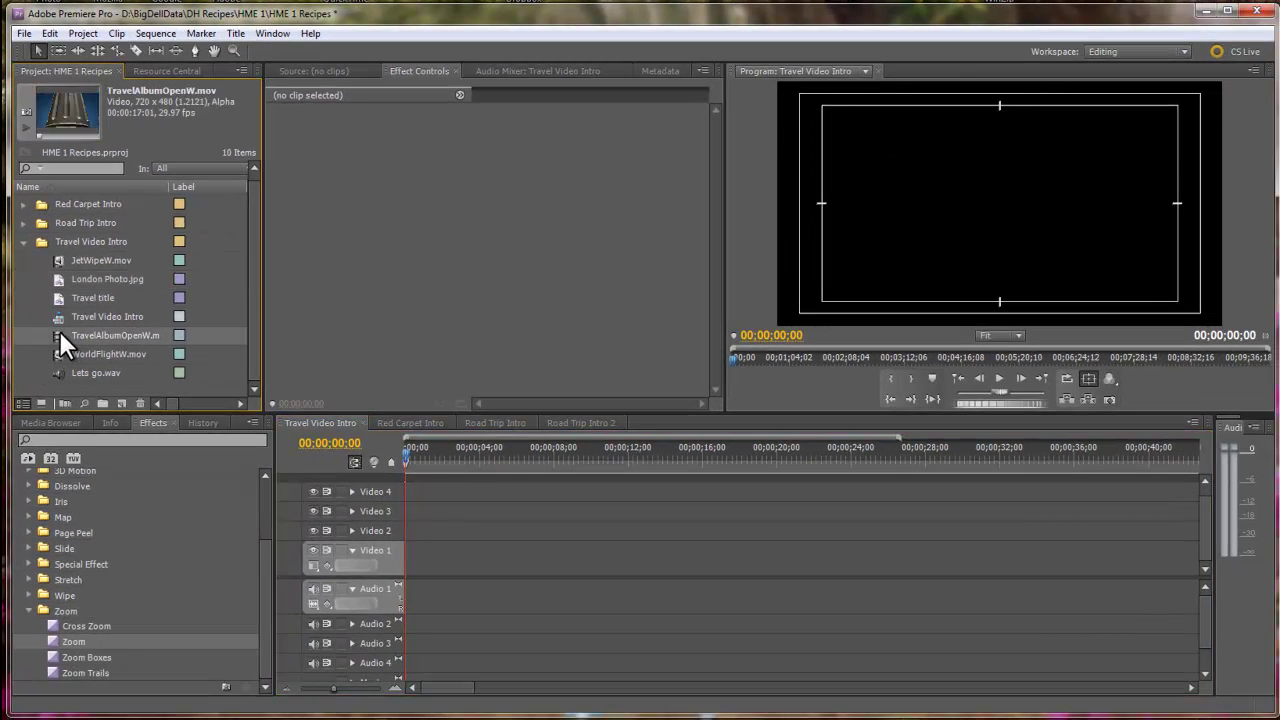
pyautogui.moveTo(59, 342); pyautogui.dragTo(408, 537)
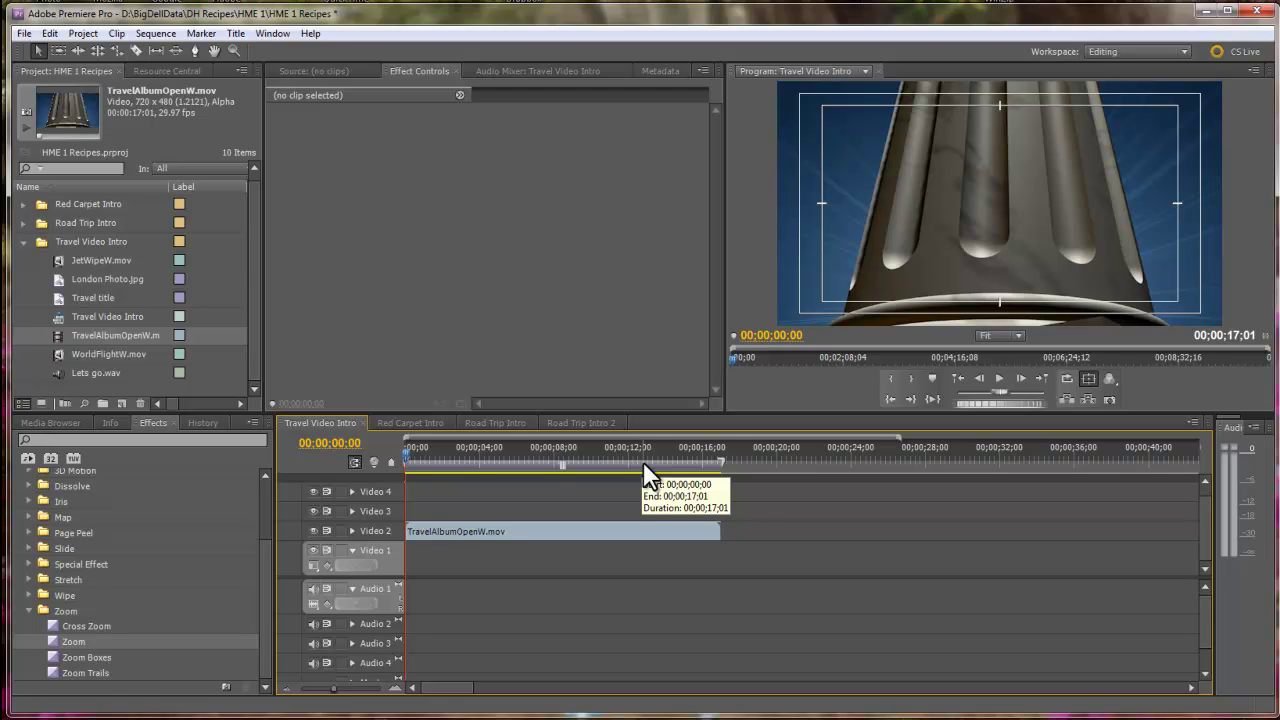
pyautogui.moveTo(623, 458); pyautogui.dragTo(632, 459)
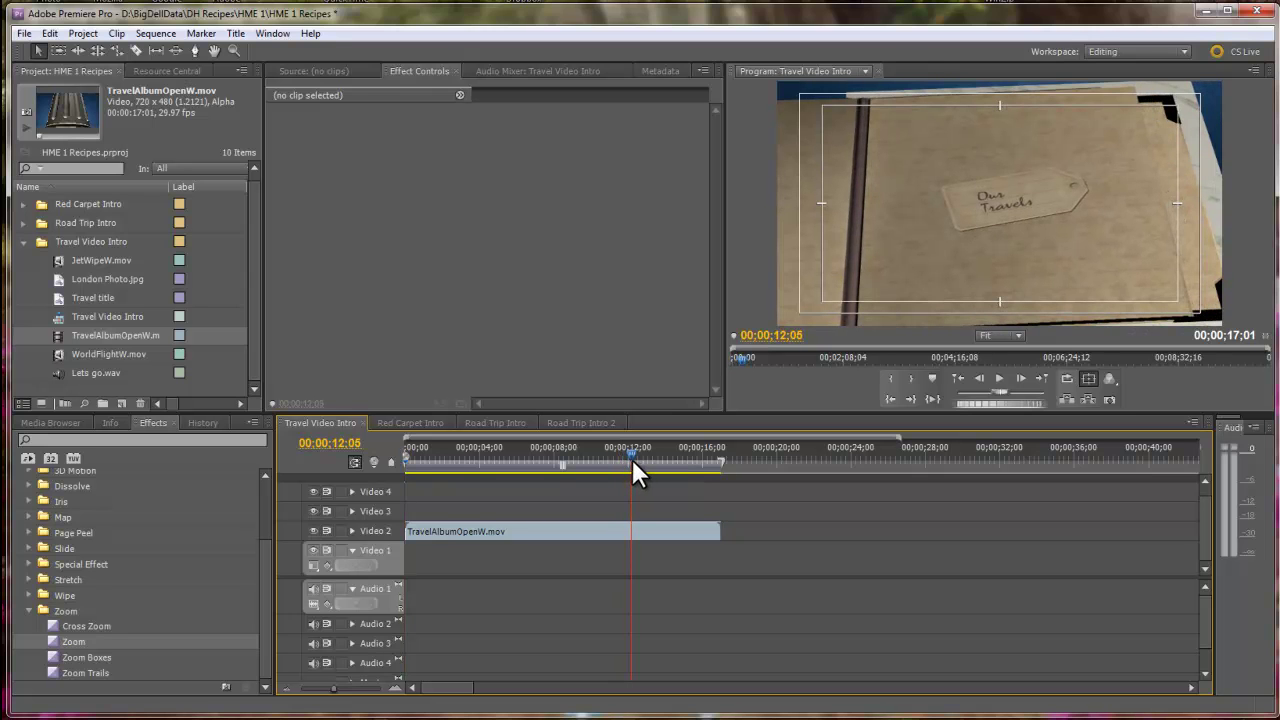
# Add WorldFlightW.mov on Video 1 at 12;05 and Lets go.wav on Audio 2 from the start.
pyautogui.moveTo(59, 353); pyautogui.dragTo(660, 580)
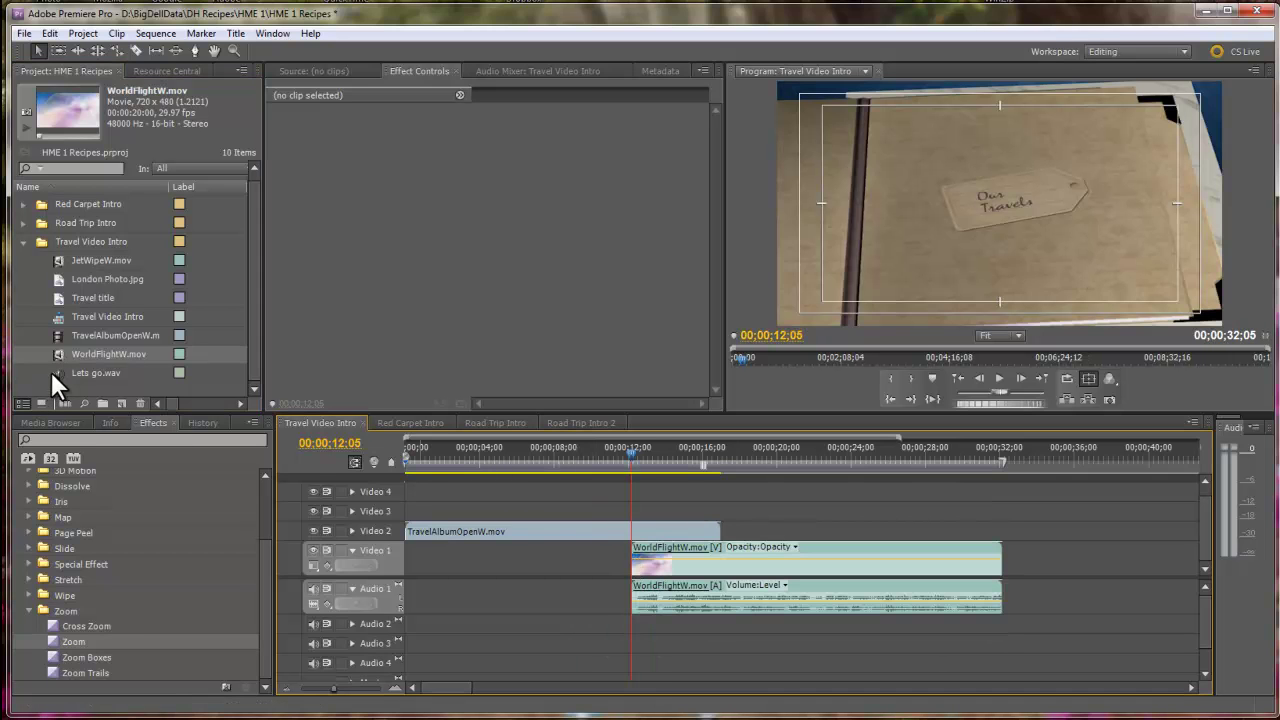
pyautogui.moveTo(57, 371); pyautogui.dragTo(402, 621)
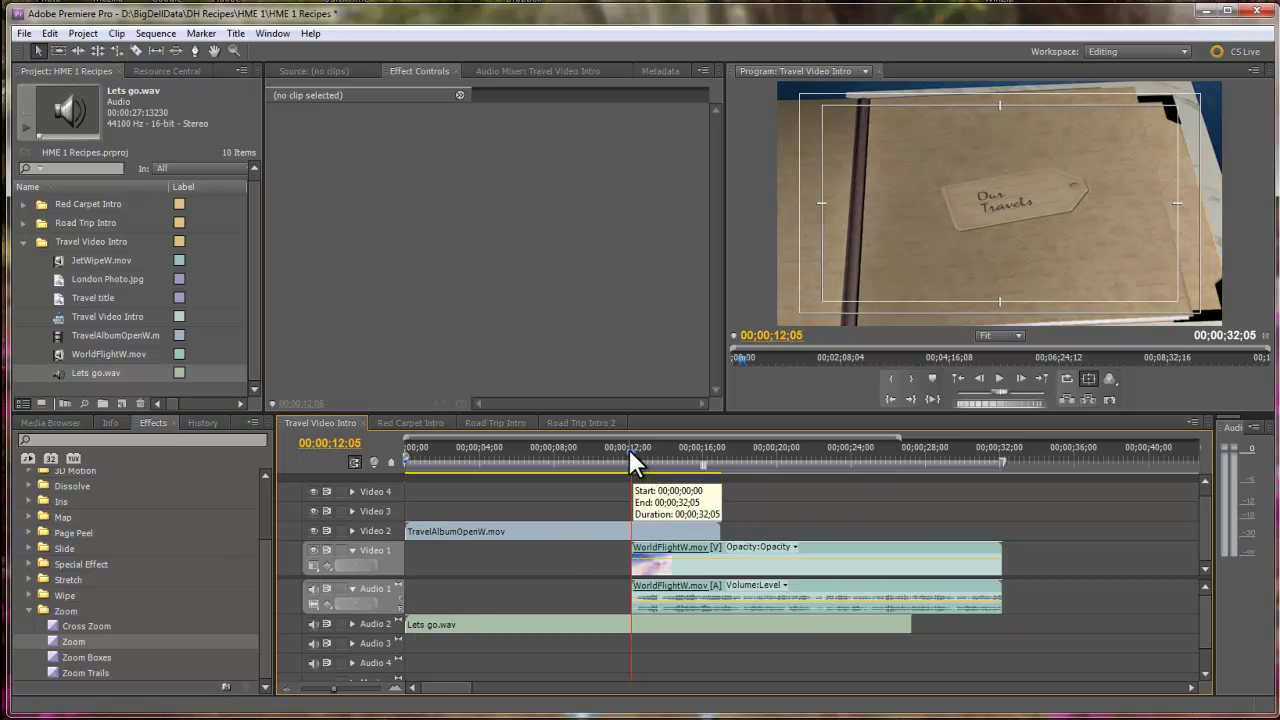
pyautogui.moveTo(629, 449); pyautogui.dragTo(733, 495)
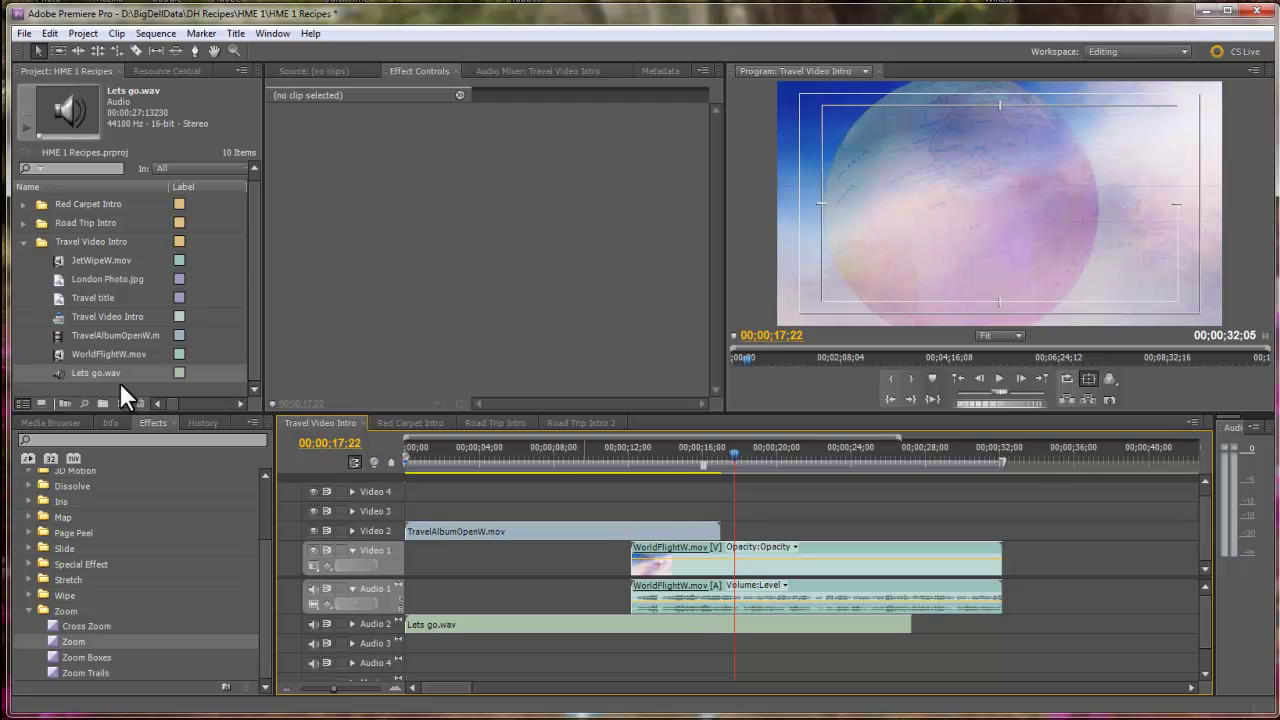
# Place the 'Trip to London' Travel title on Video 3 at the playhead.
pyautogui.click(53, 297)
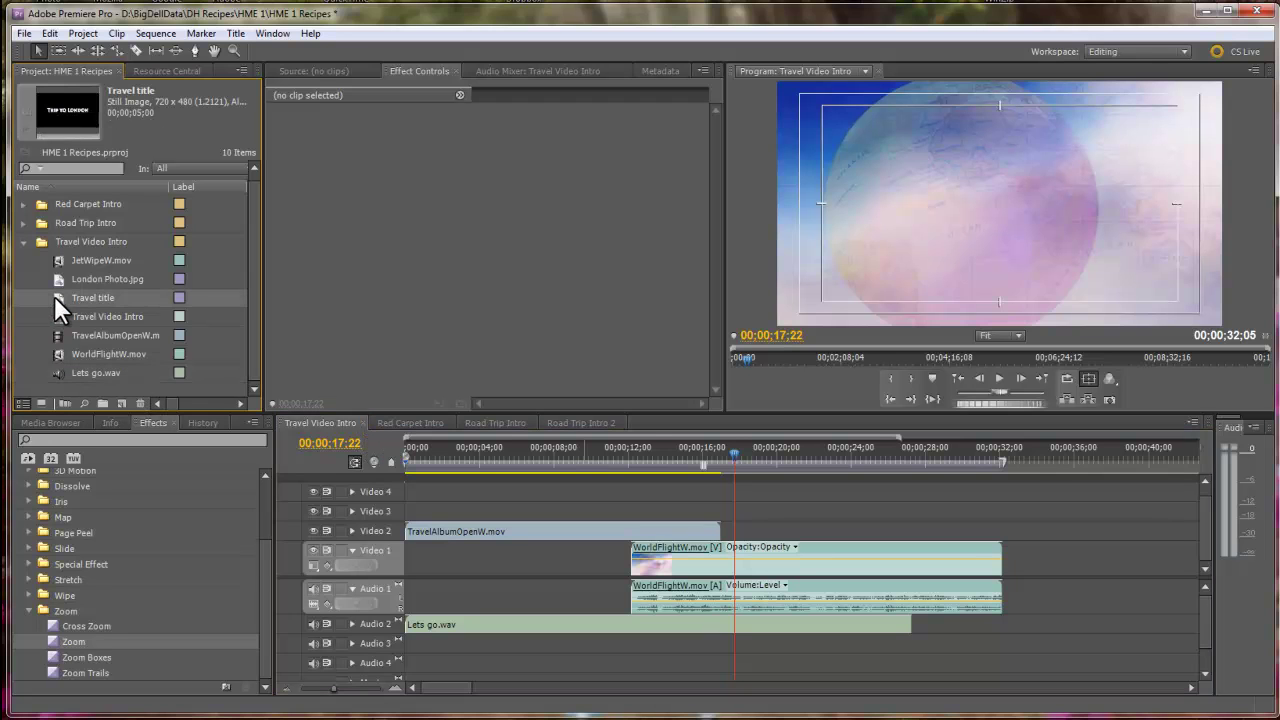
pyautogui.moveTo(54, 296); pyautogui.dragTo(748, 512)
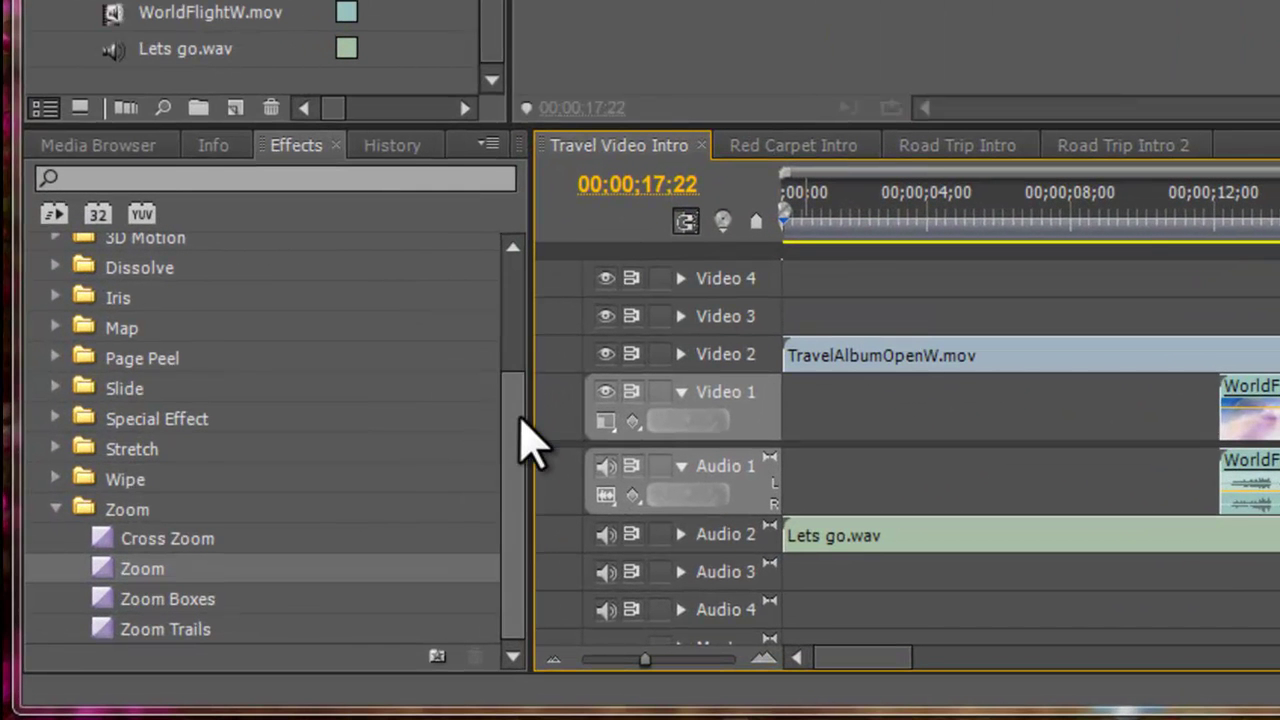
pyautogui.moveTo(518, 416); pyautogui.dragTo(513, 383)
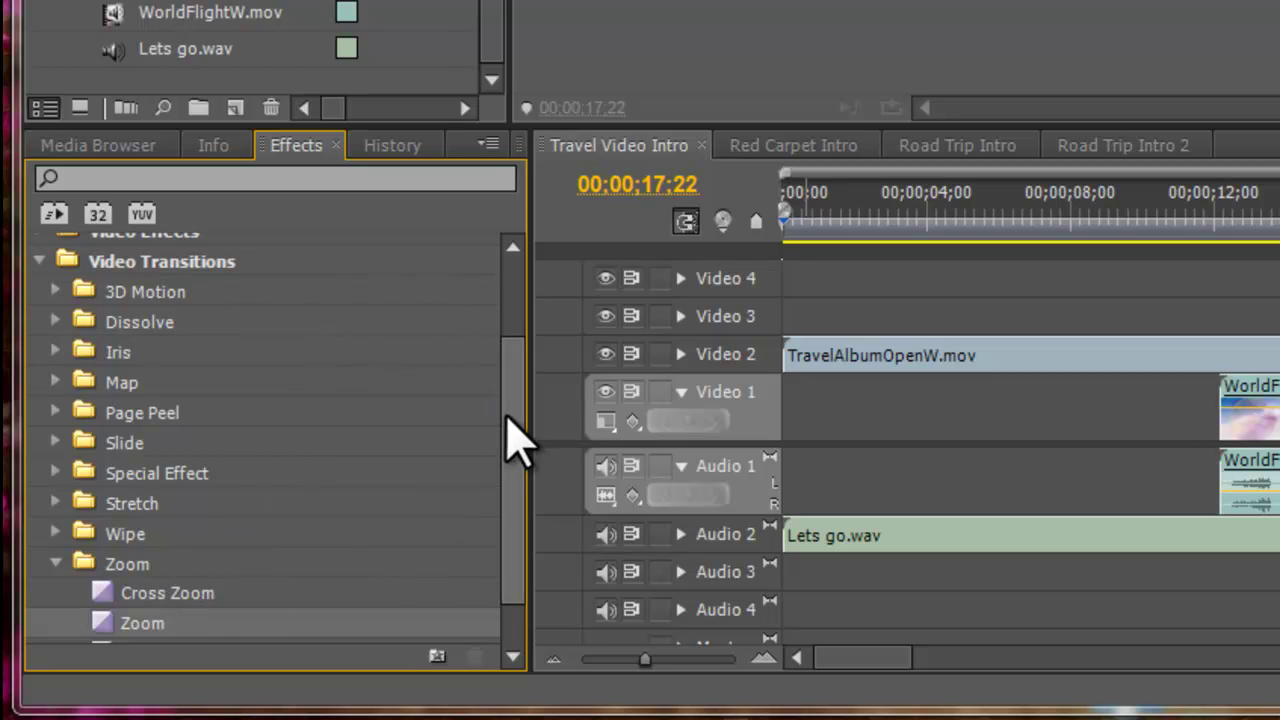
pyautogui.moveTo(508, 429); pyautogui.dragTo(514, 471)
# Apply the Zoom transition to the start of the Travel title and preview it.
pyautogui.moveTo(94, 571); pyautogui.dragTo(1279, 267)
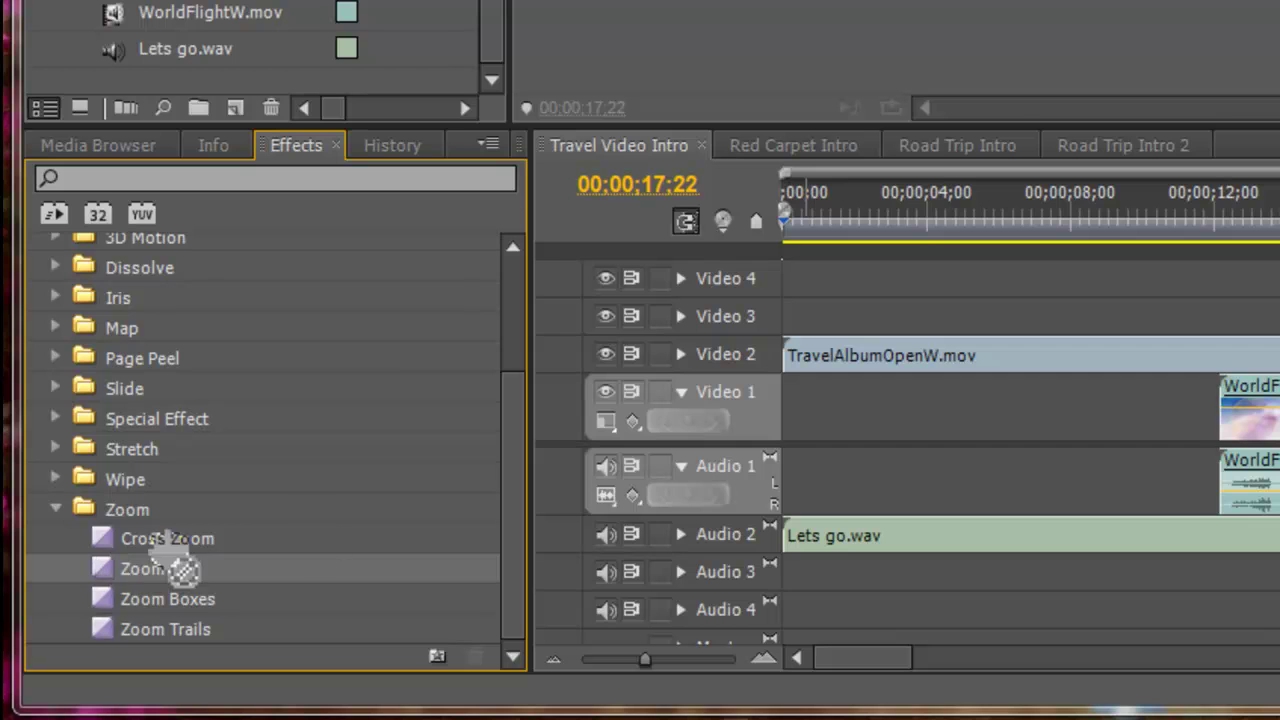
pyautogui.moveTo(745, 483); pyautogui.dragTo(770, 499)
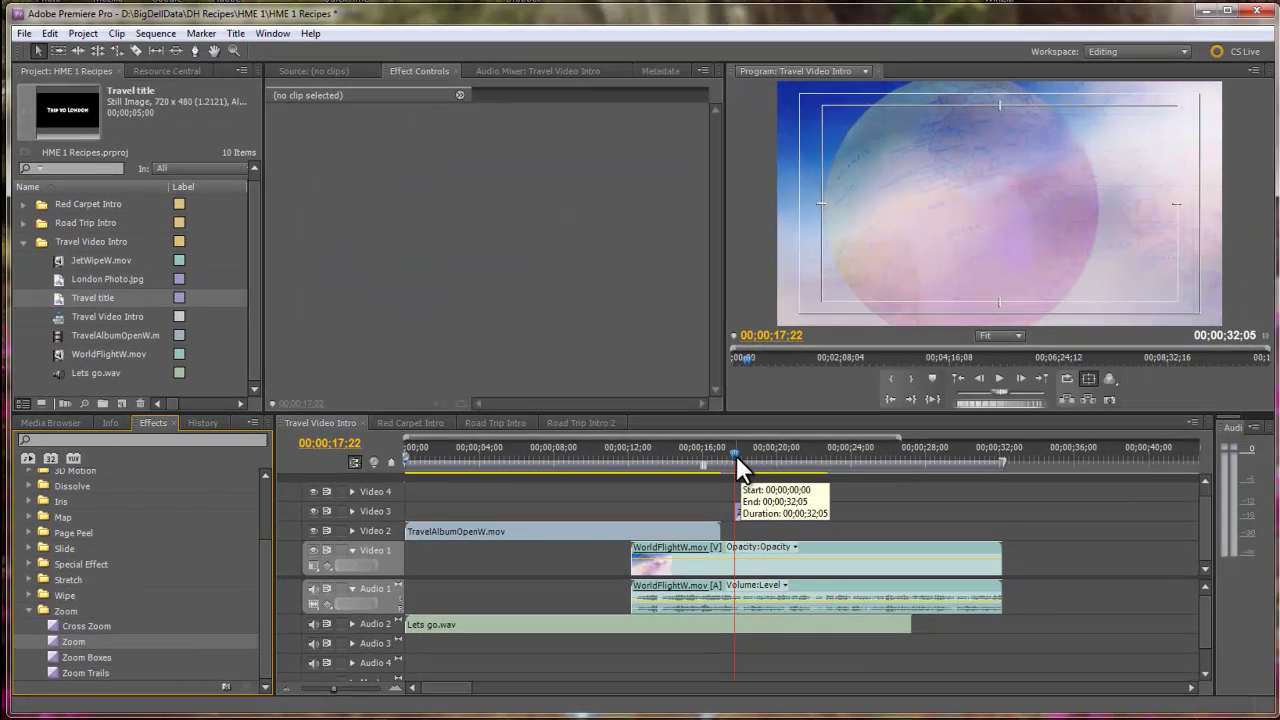
pyautogui.moveTo(736, 453); pyautogui.dragTo(804, 483)
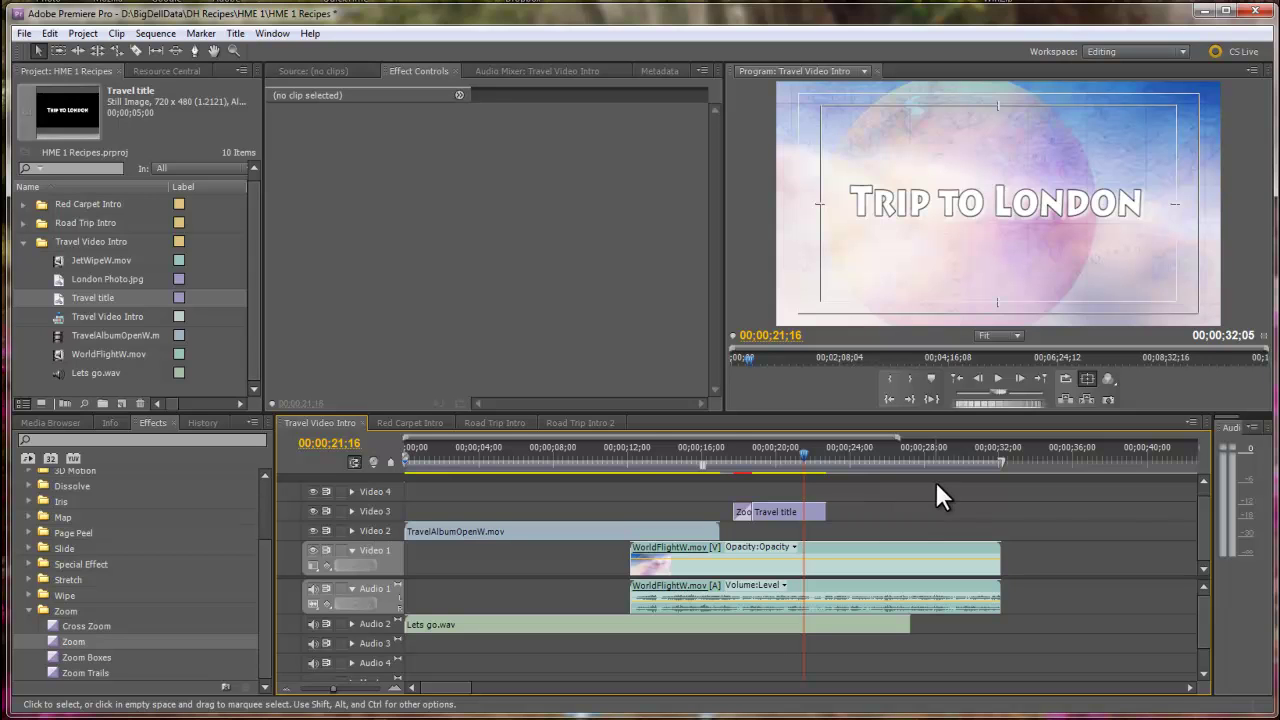
# Place JetWipeW.mov on Video 4 near the end of the Travel title.
pyautogui.click(59, 261)
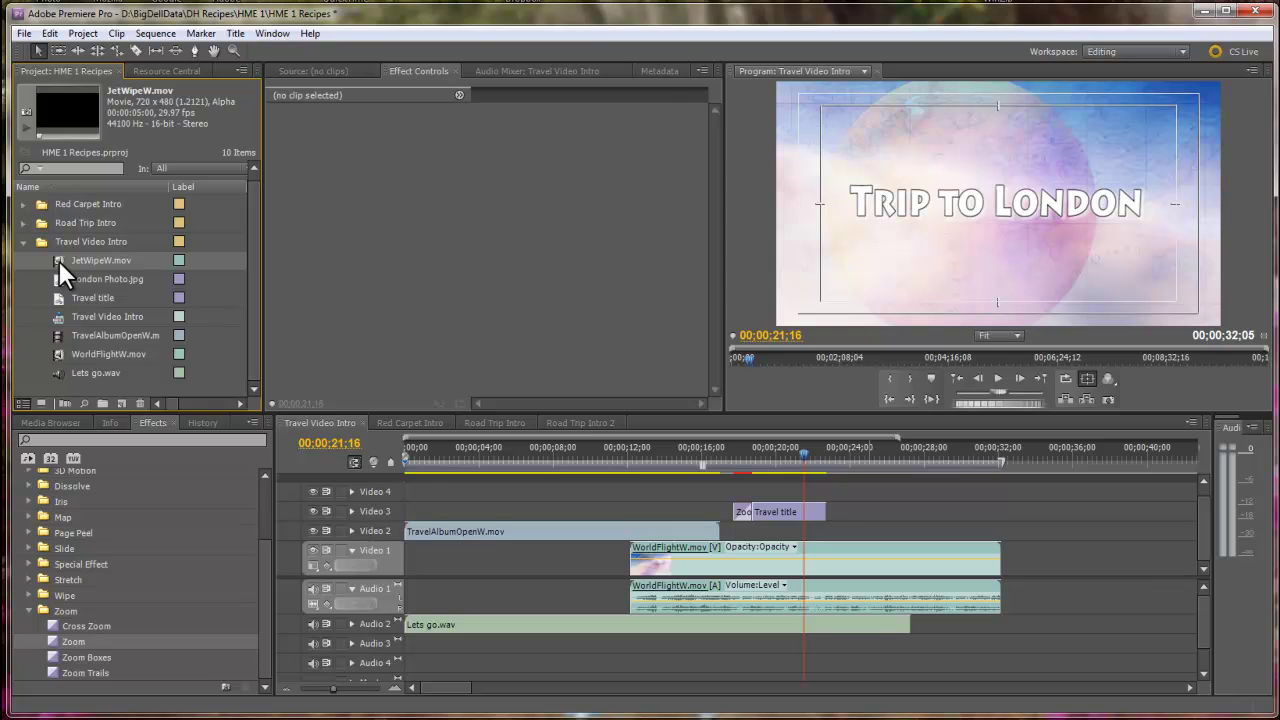
pyautogui.moveTo(59, 261); pyautogui.dragTo(812, 489)
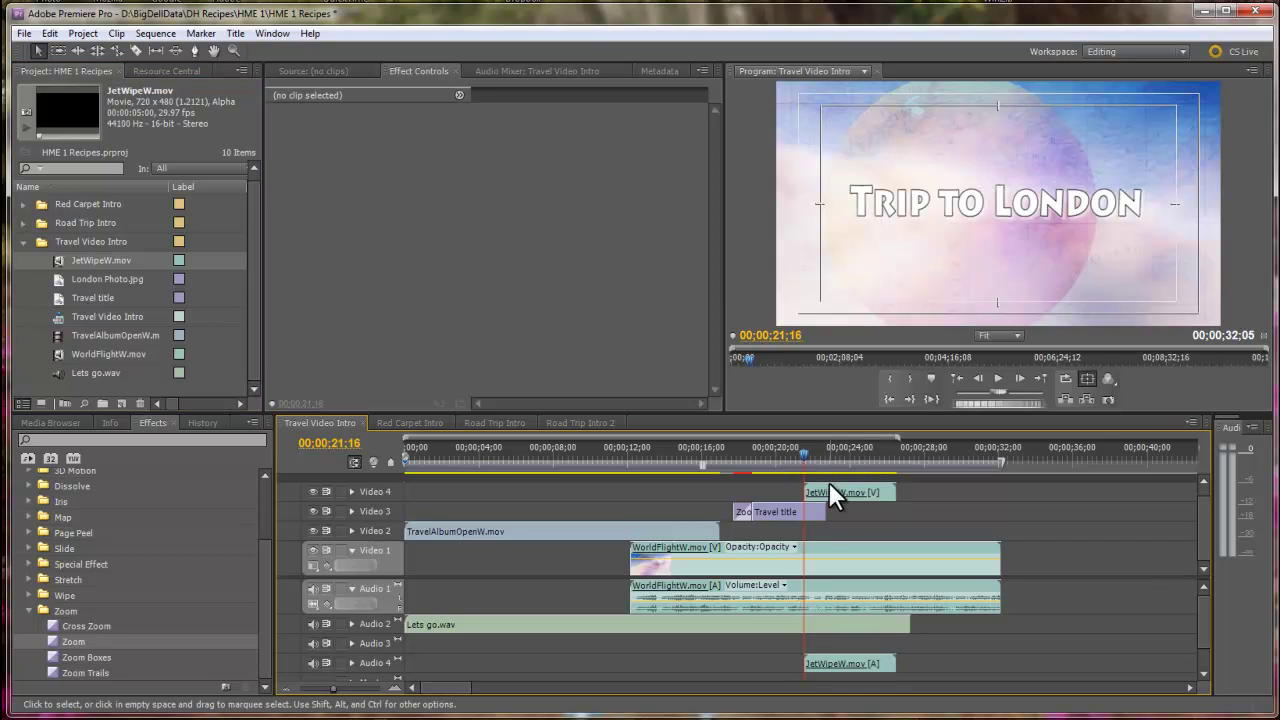
pyautogui.moveTo(804, 455); pyautogui.dragTo(813, 456)
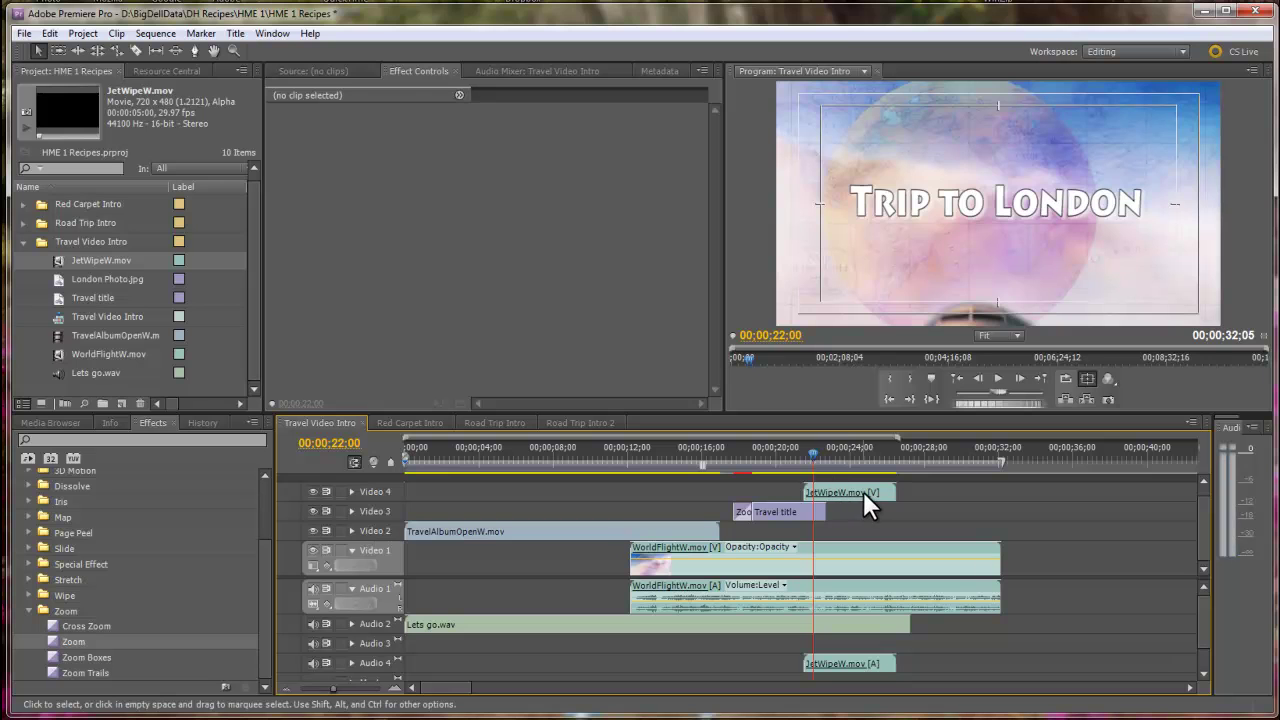
# Slide the jet wipe slightly earlier and trim the Travel title to end at 00;00;21;26.
pyautogui.moveTo(863, 491); pyautogui.dragTo(812, 455)
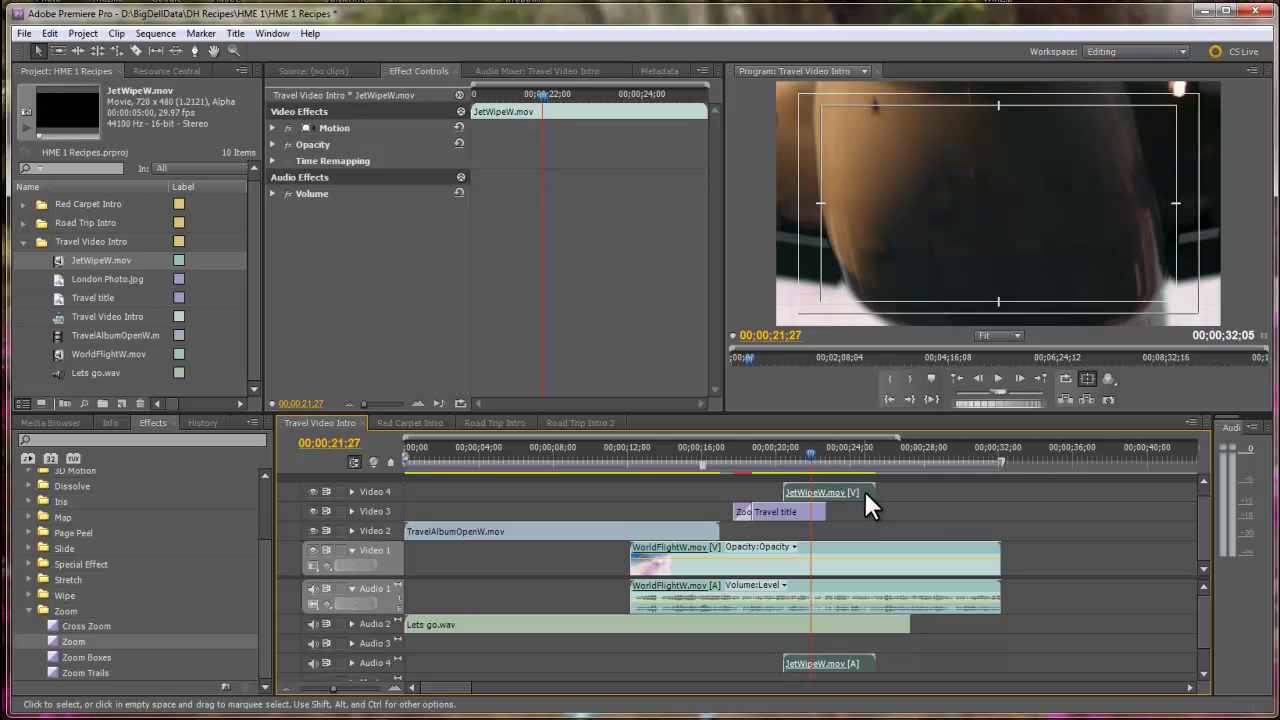
pyautogui.moveTo(863, 488); pyautogui.dragTo(860, 491)
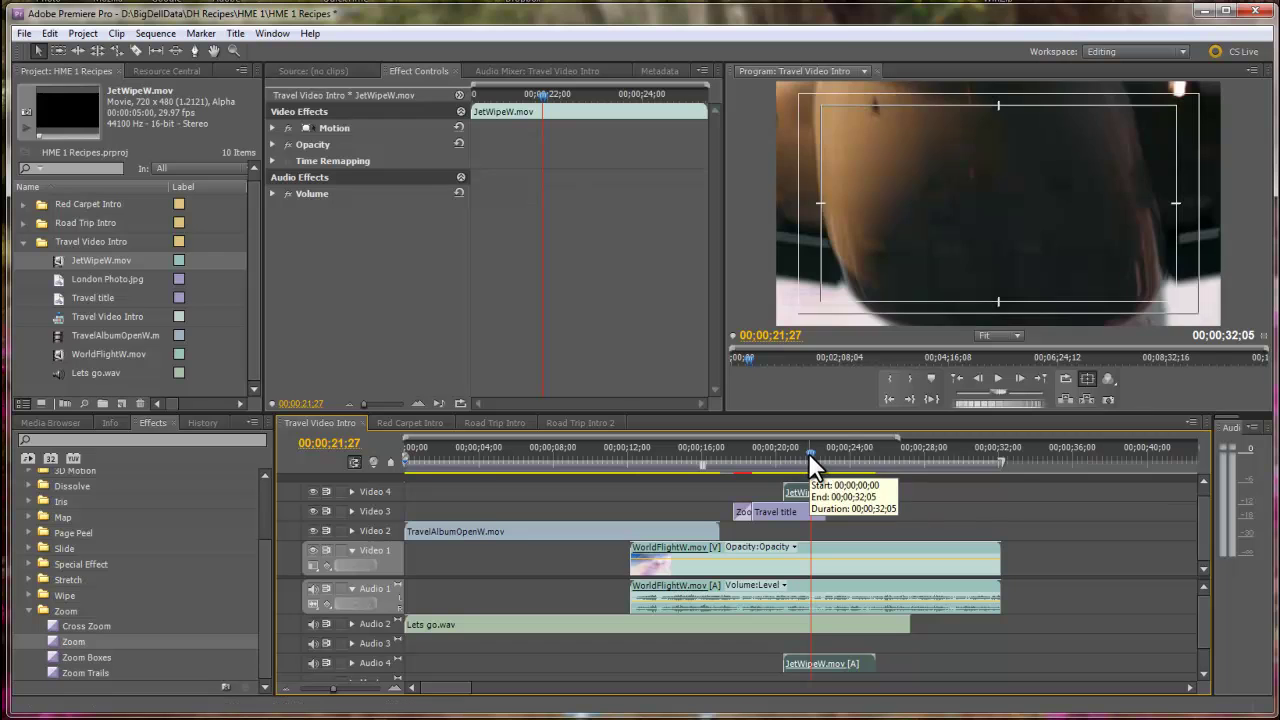
pyautogui.click(811, 451)
pyautogui.moveTo(812, 451); pyautogui.dragTo(810, 451)
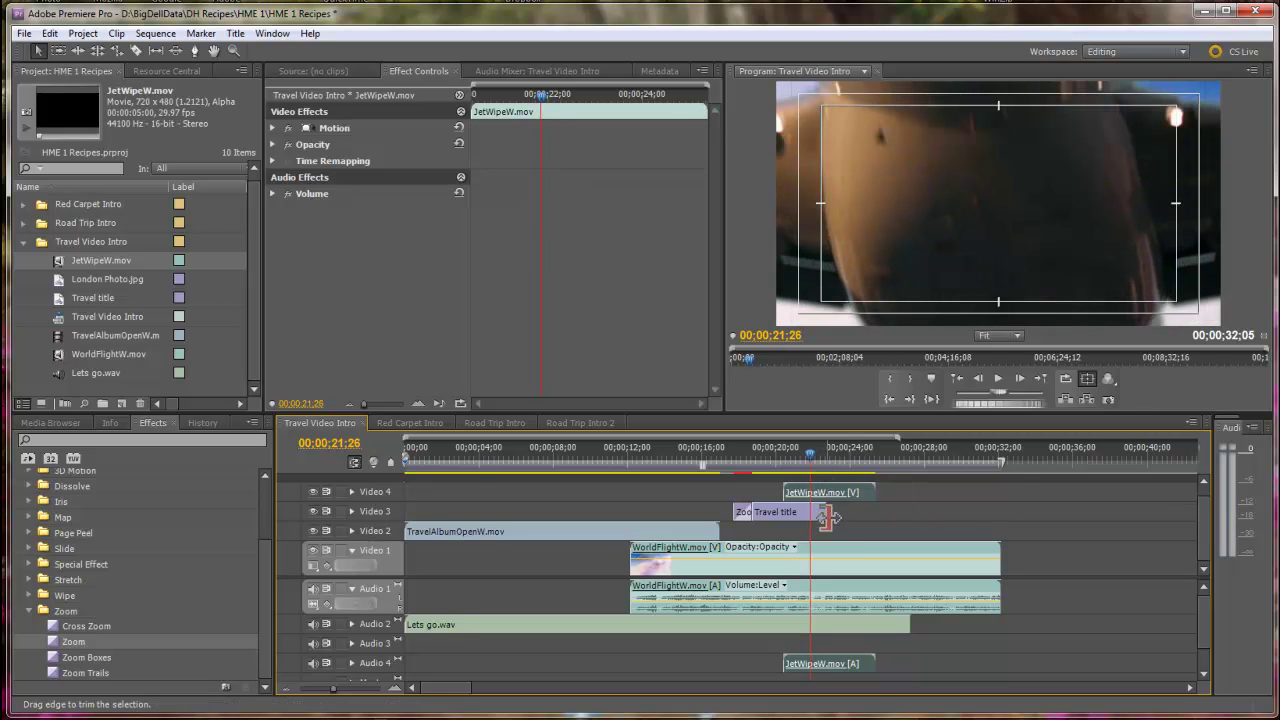
pyautogui.moveTo(826, 516); pyautogui.dragTo(810, 516)
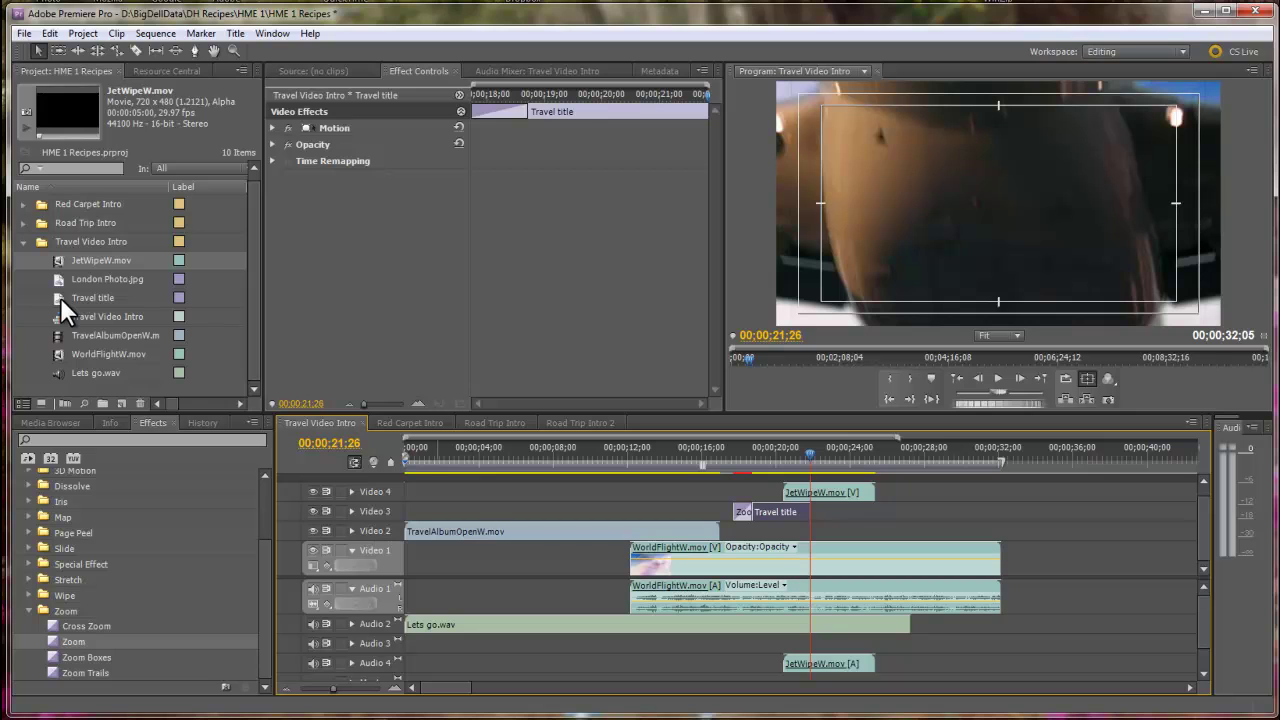
# Put London Photo.jpg on Video 2 at 00;00;21;26 and trim WorldFlightW.mov to end there.
pyautogui.click(60, 280)
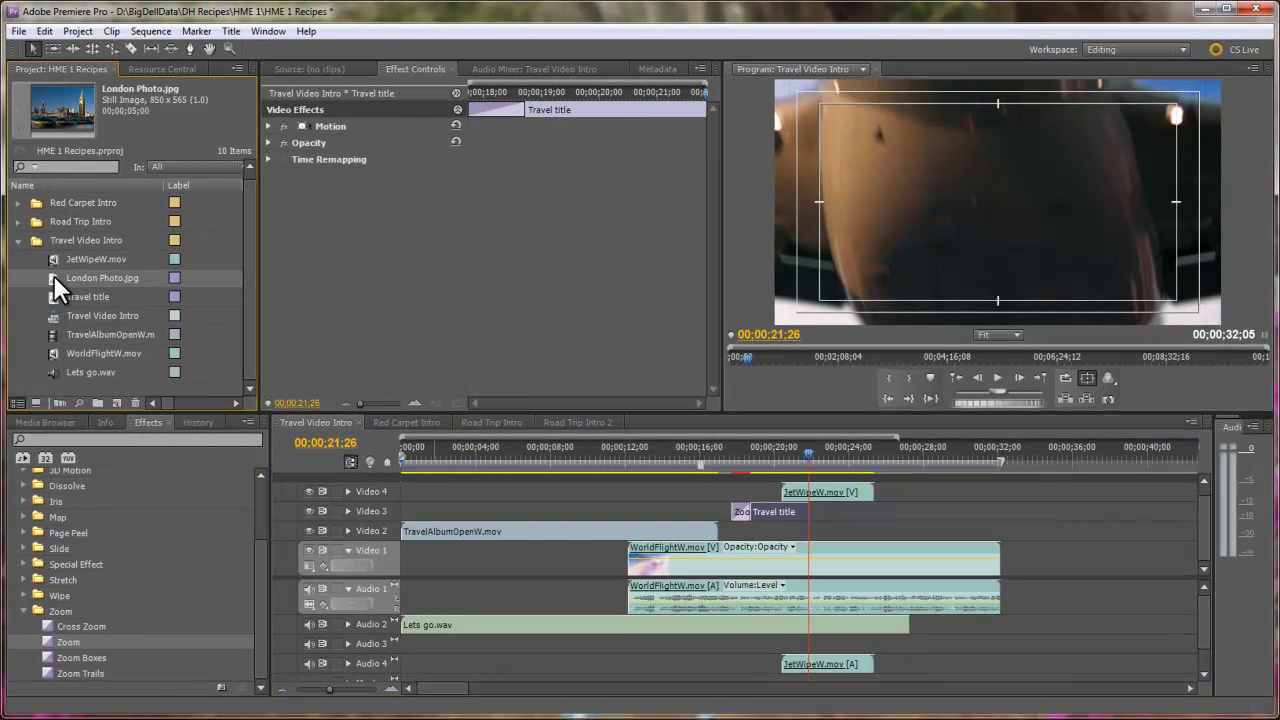
pyautogui.moveTo(54, 275); pyautogui.dragTo(812, 538)
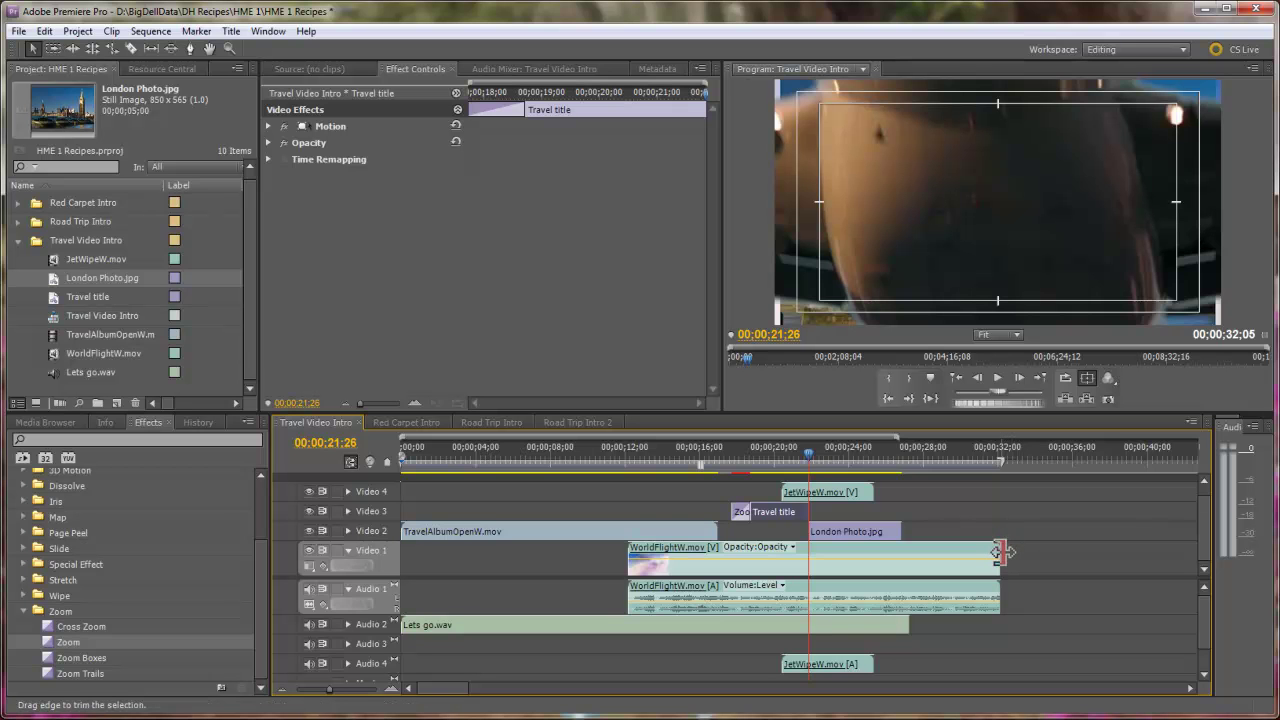
pyautogui.moveTo(1000, 552); pyautogui.dragTo(806, 563)
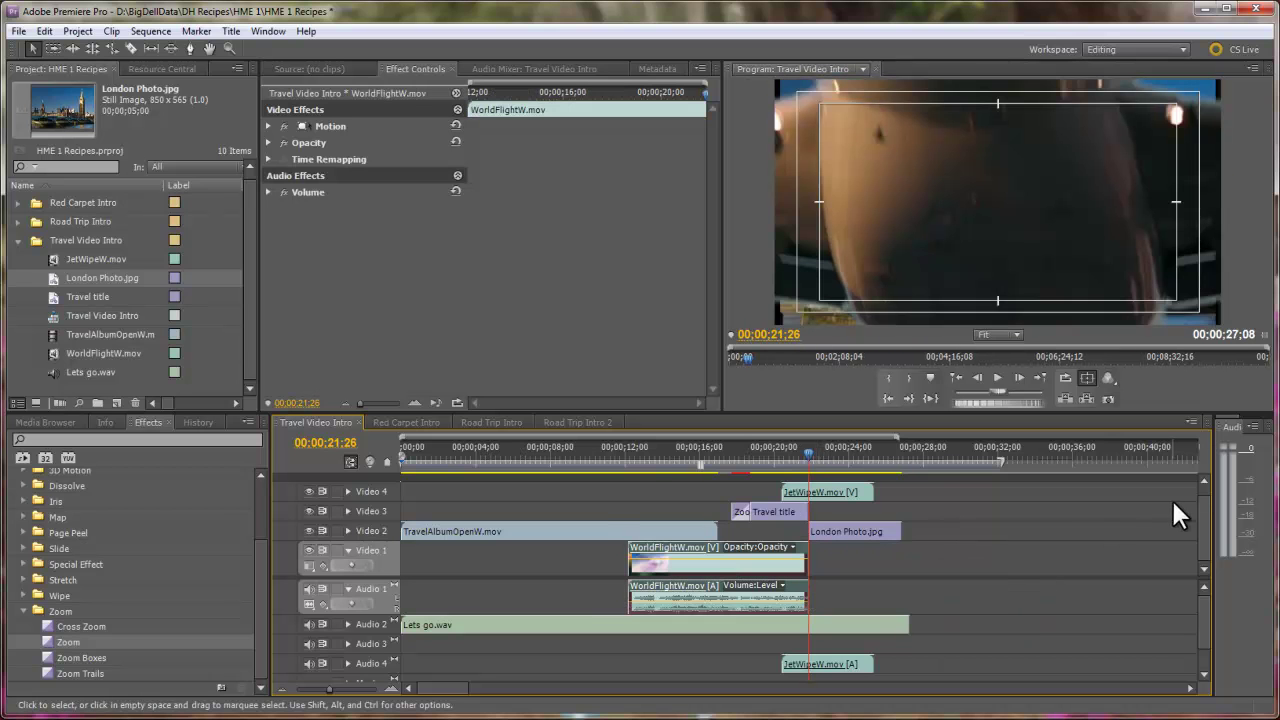
# Play the sequence from 16;22 through the title and jet wipe to the London photo.
pyautogui.click(713, 447)
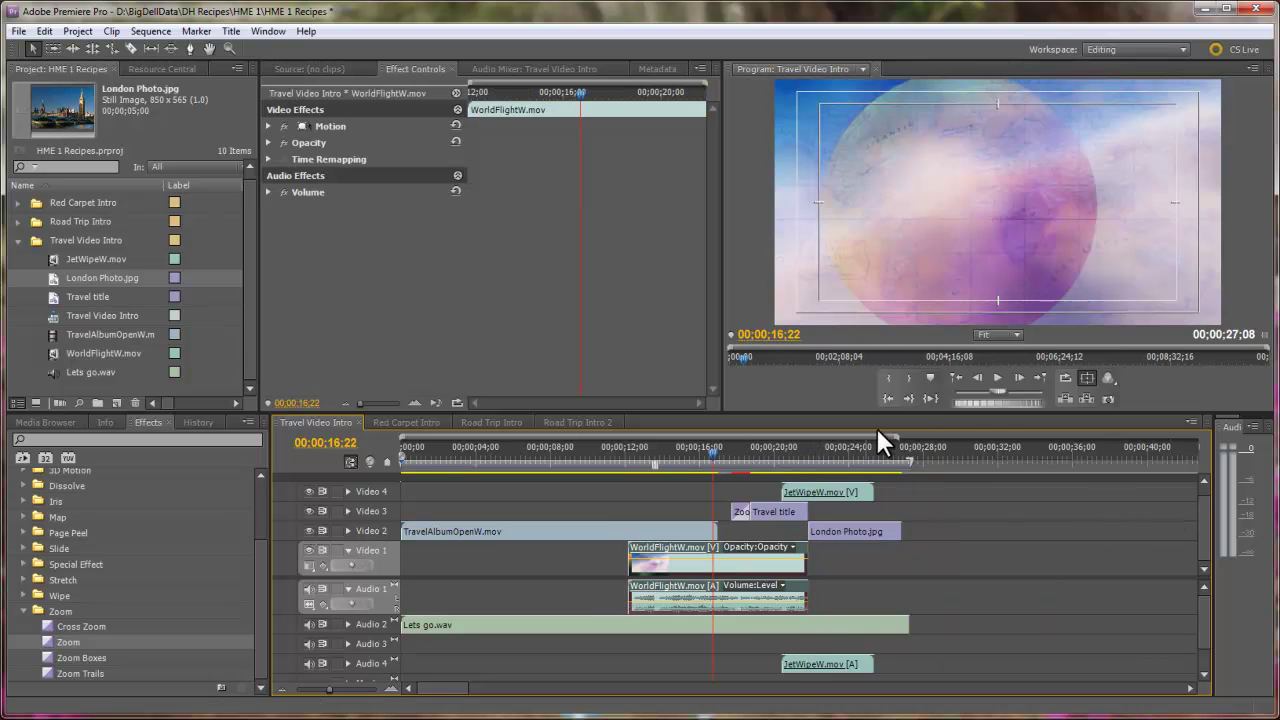
pyautogui.click(998, 377)
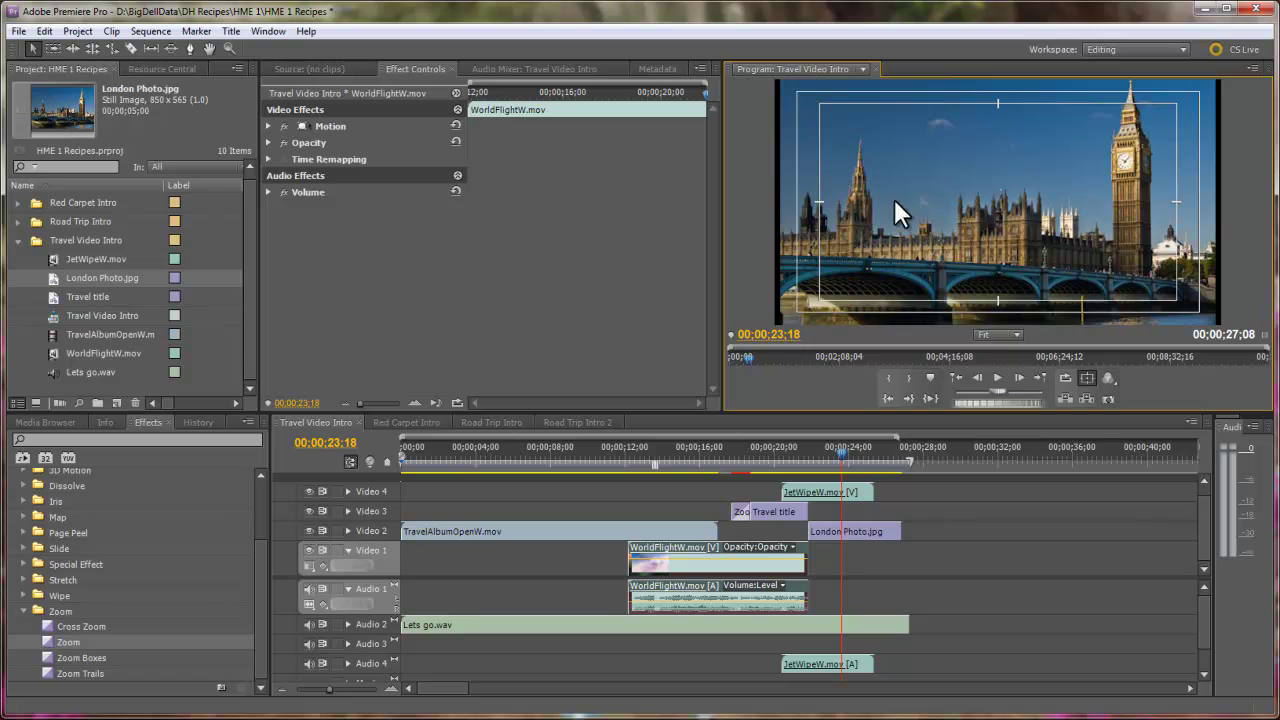
# Select London Photo.jpg and raise its Motion Scale to 130 in Effect Controls.
pyautogui.click(864, 527)
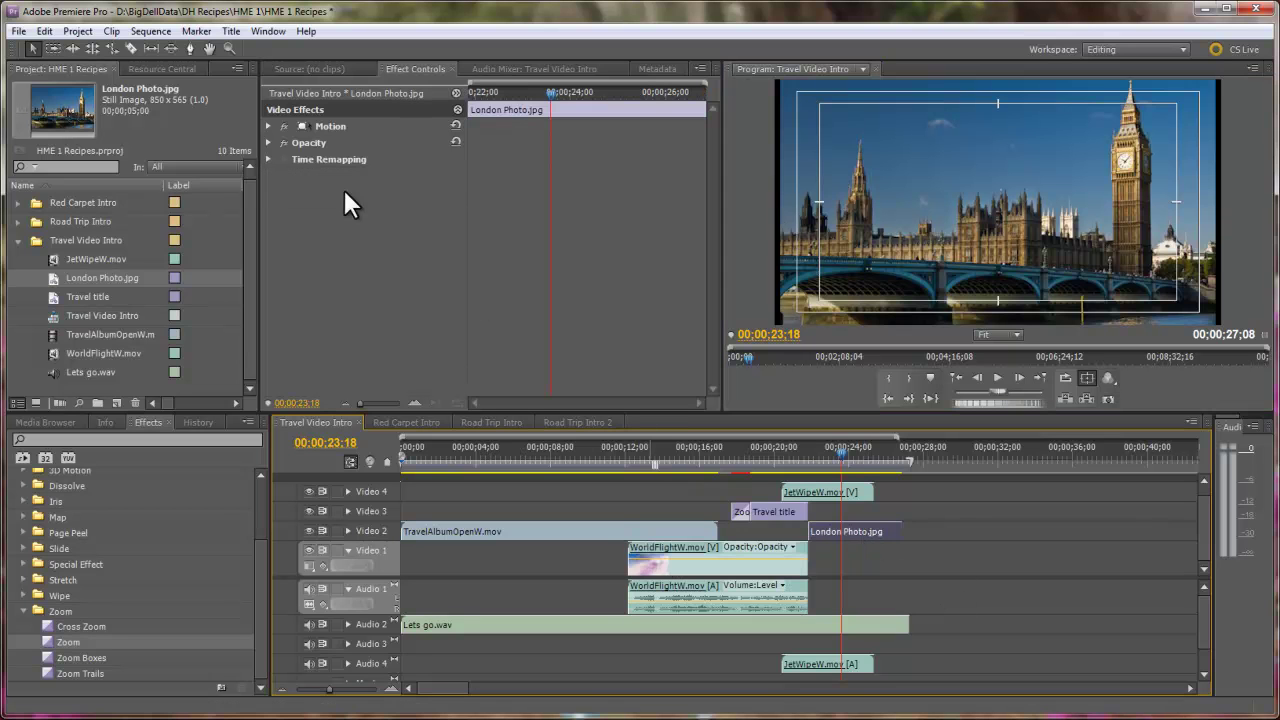
pyautogui.click(268, 126)
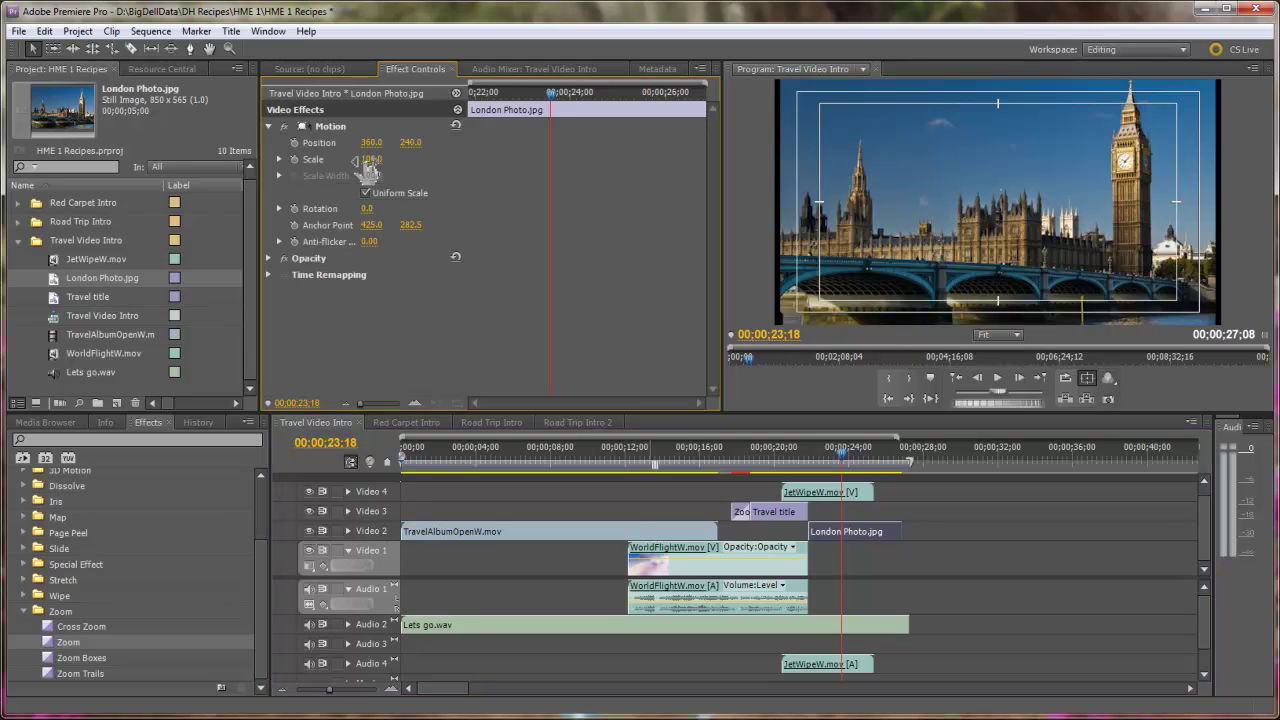
pyautogui.moveTo(368, 163); pyautogui.dragTo(402, 171)
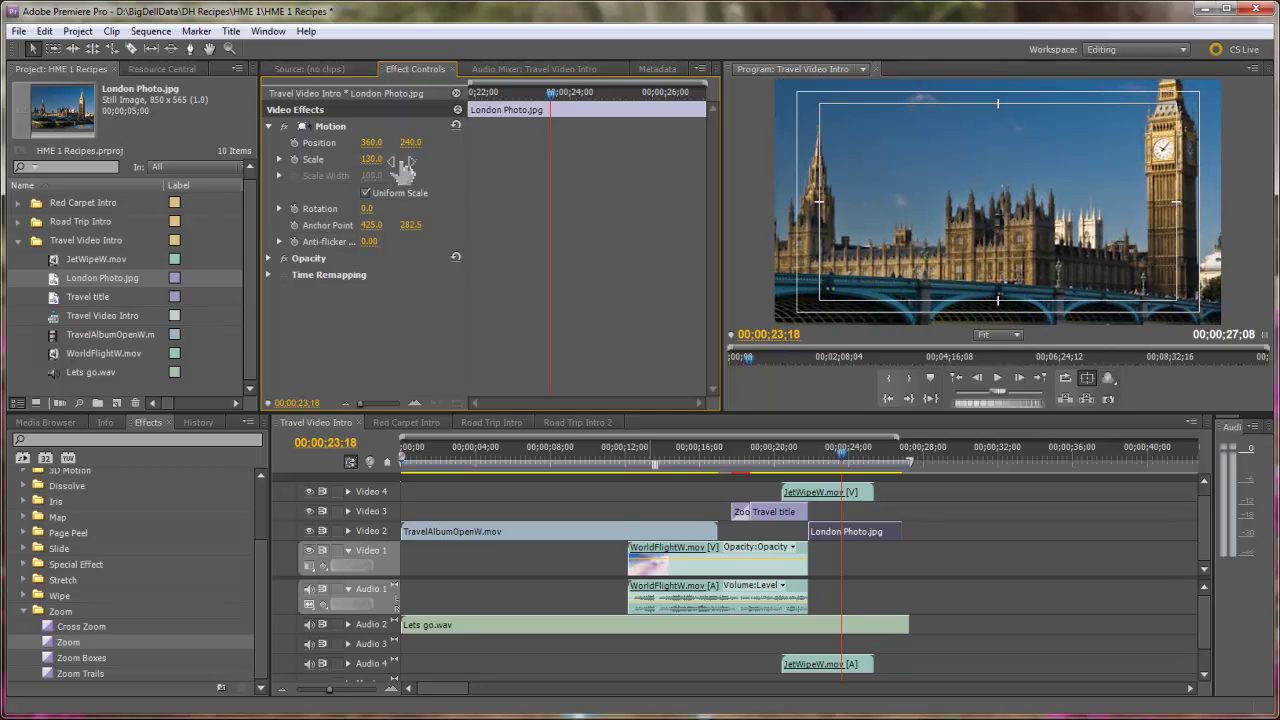